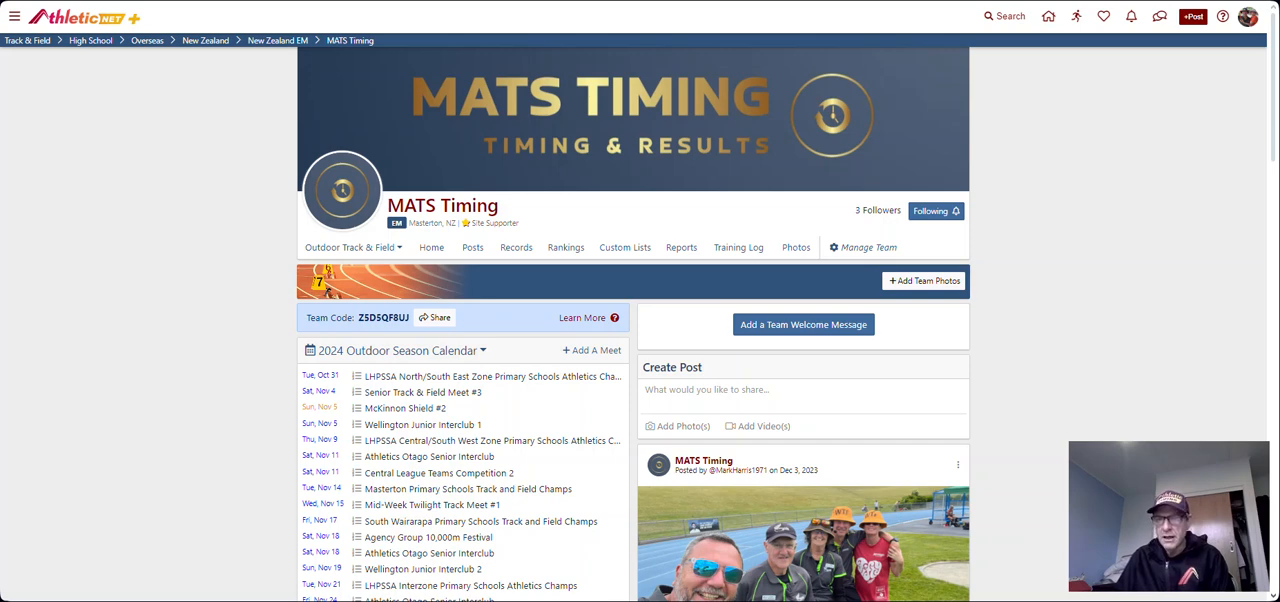
# Step: Switch to RunMeet Local and move its window so the whole setup form is visible
pyautogui.click(1160, 0)
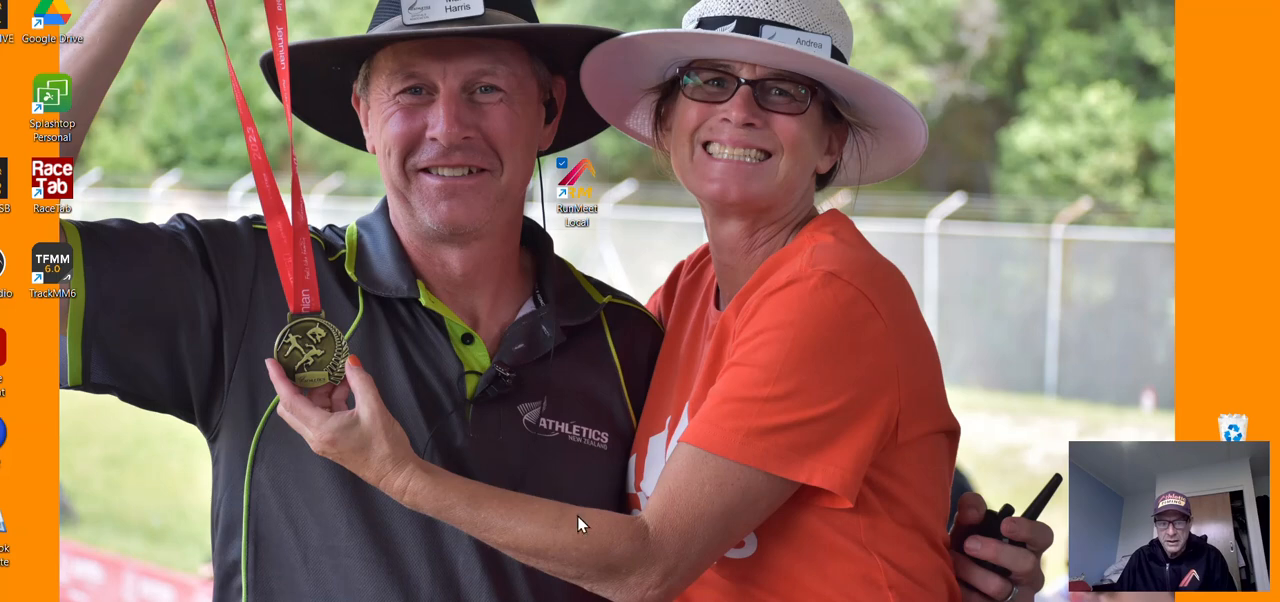
pyautogui.click(556, 600)
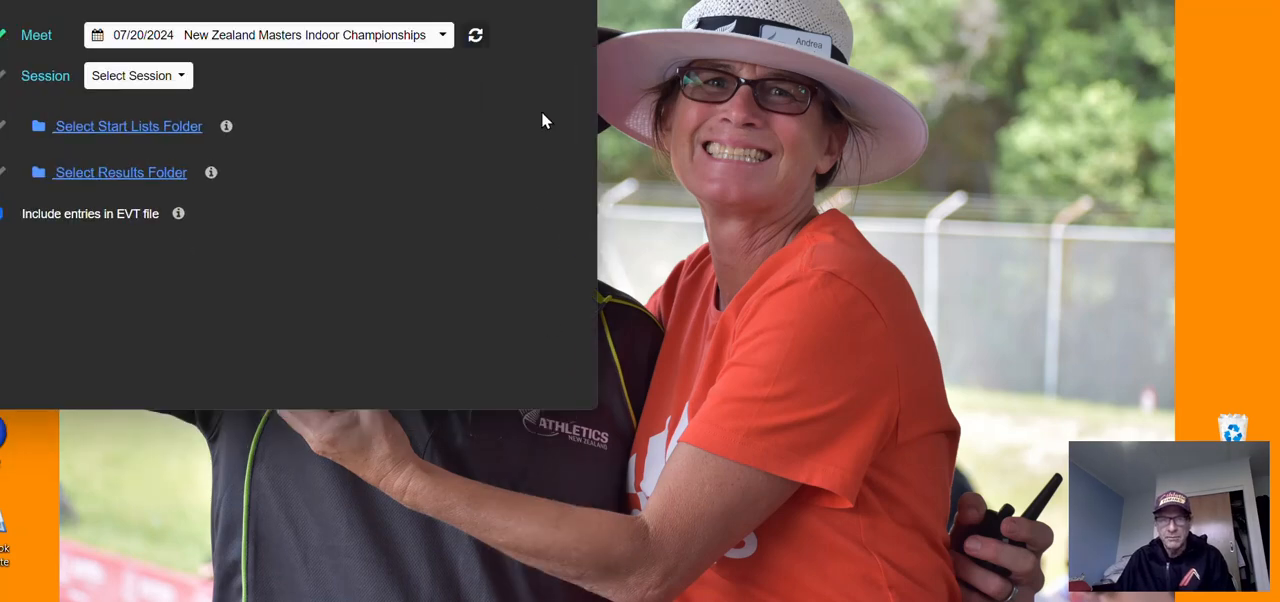
pyautogui.moveTo(330, 0); pyautogui.dragTo(527, 65)
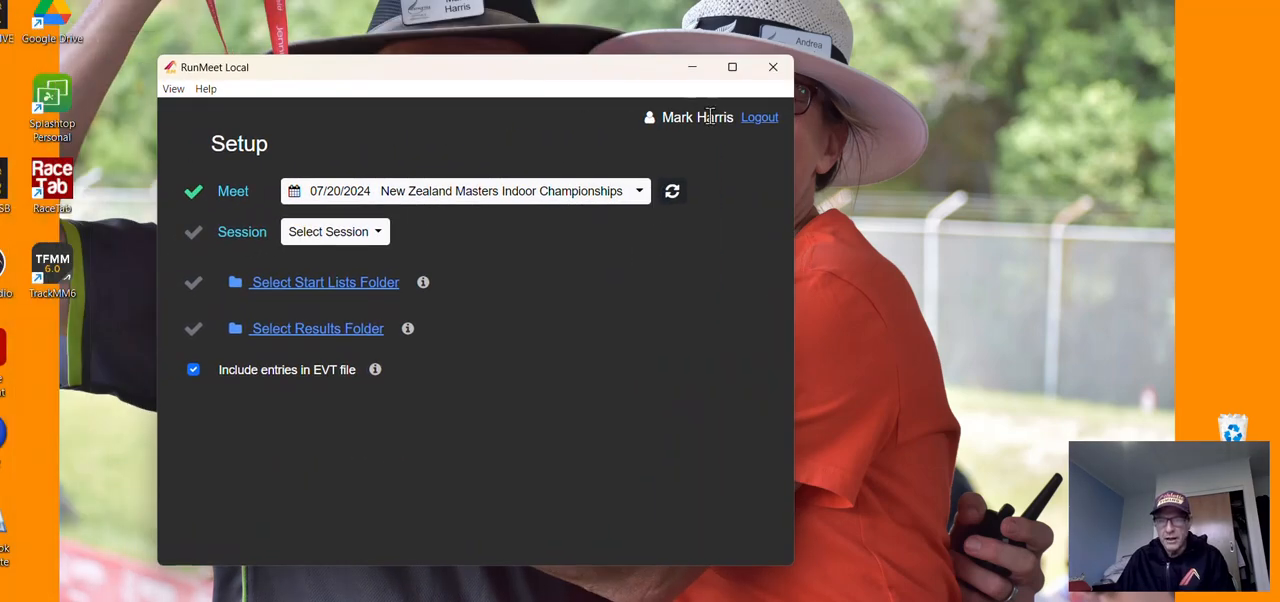
# Step: Select the 08/11/2024 meet Winter Track and Field Series 3 and its session Track - Day 1
pyautogui.click(641, 194)
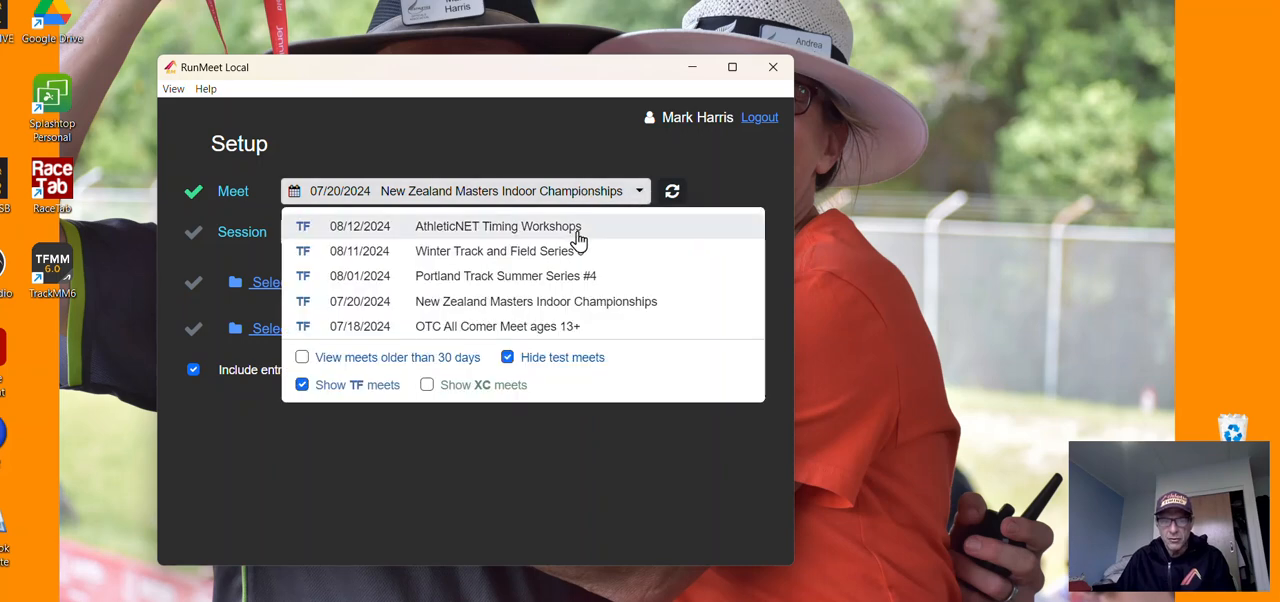
pyautogui.click(540, 251)
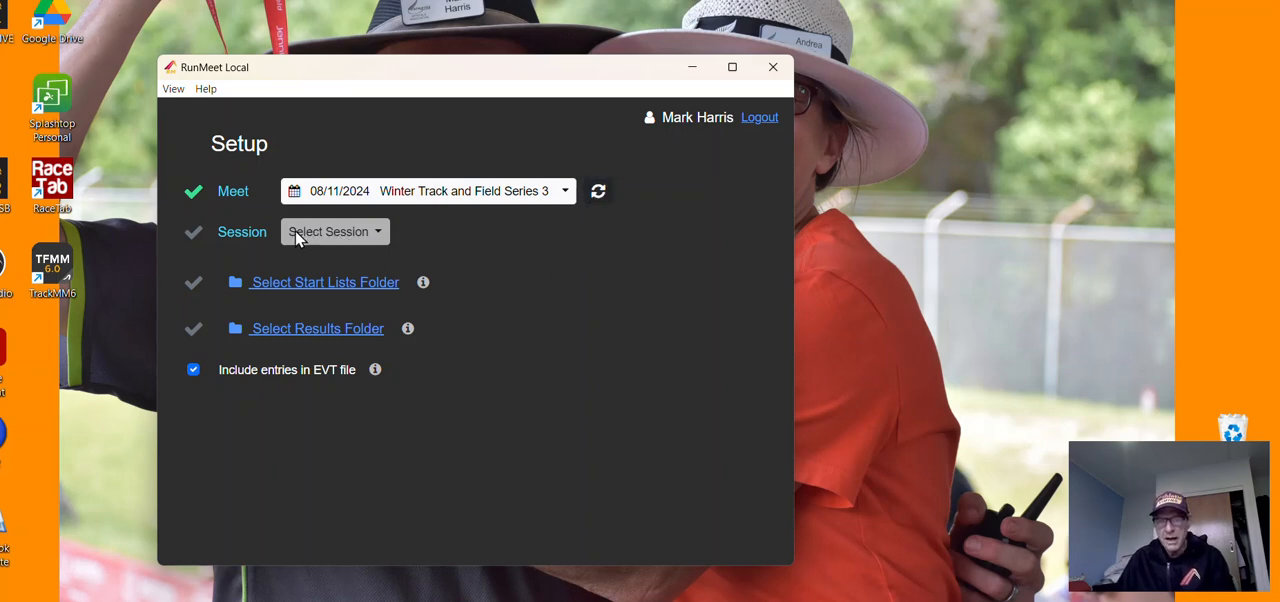
pyautogui.click(418, 256)
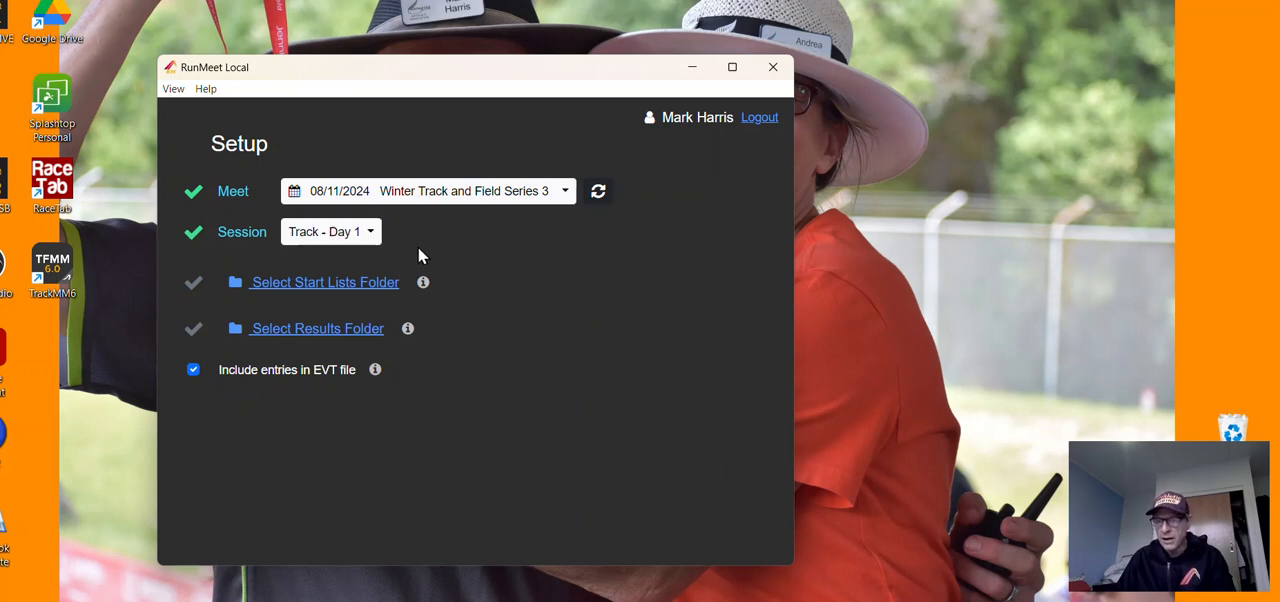
pyautogui.click(369, 234)
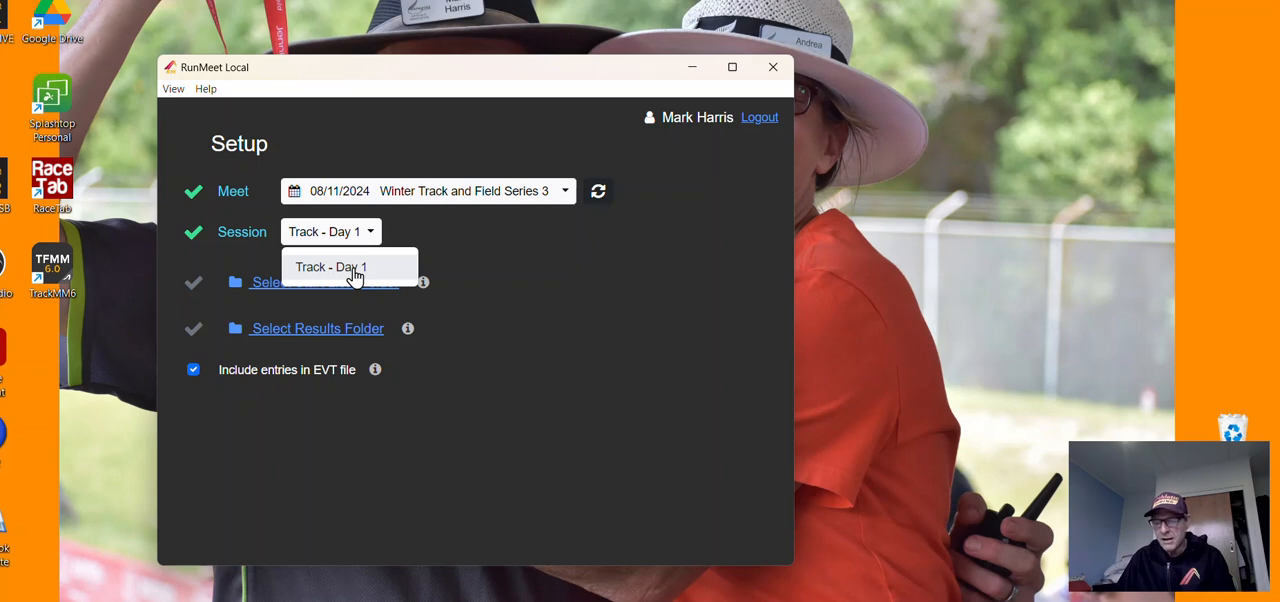
pyautogui.click(353, 270)
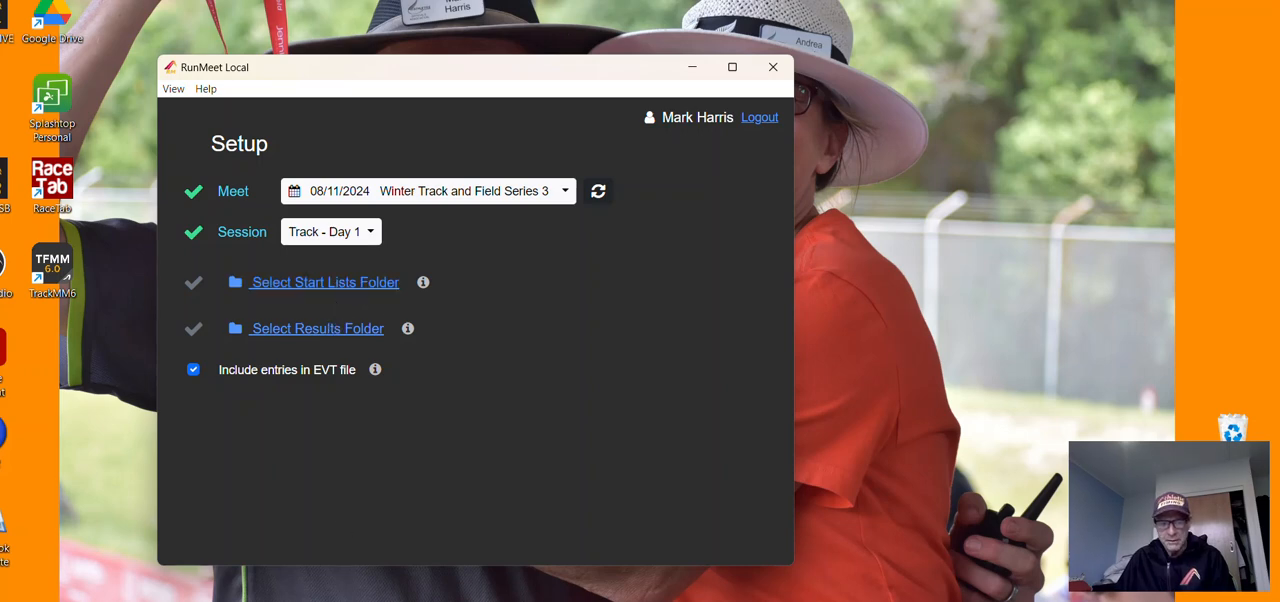
# Step: Switch to File Explorer and start mapping a network drive with the drive letter X:
pyautogui.press('super+e')
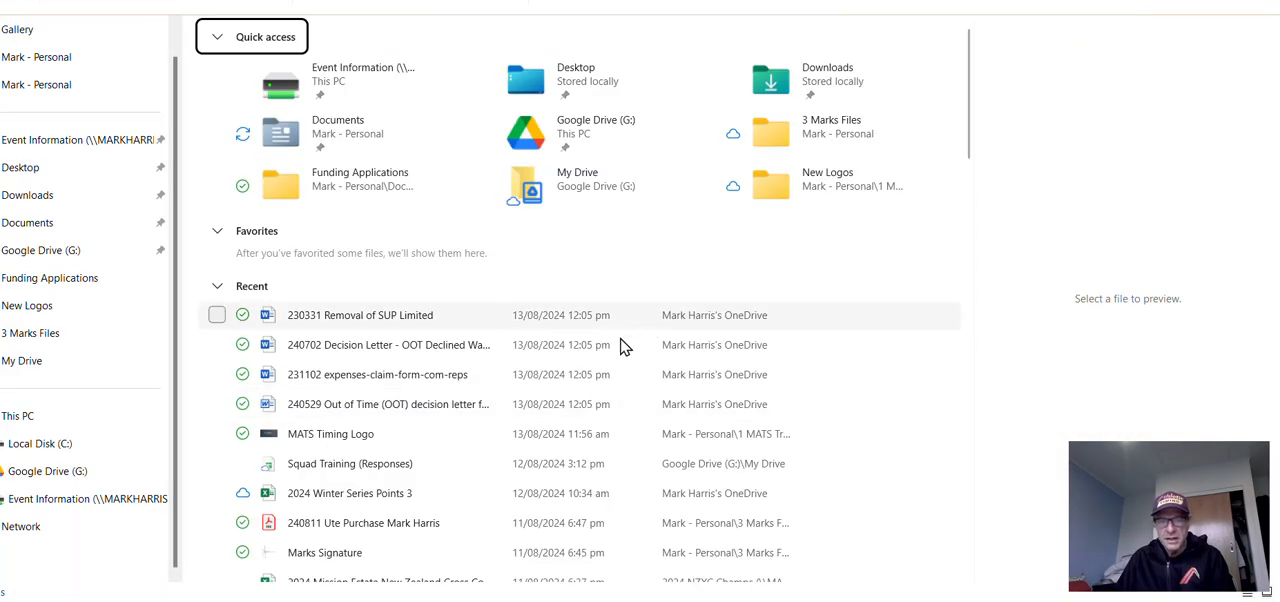
pyautogui.rightClick(39, 535)
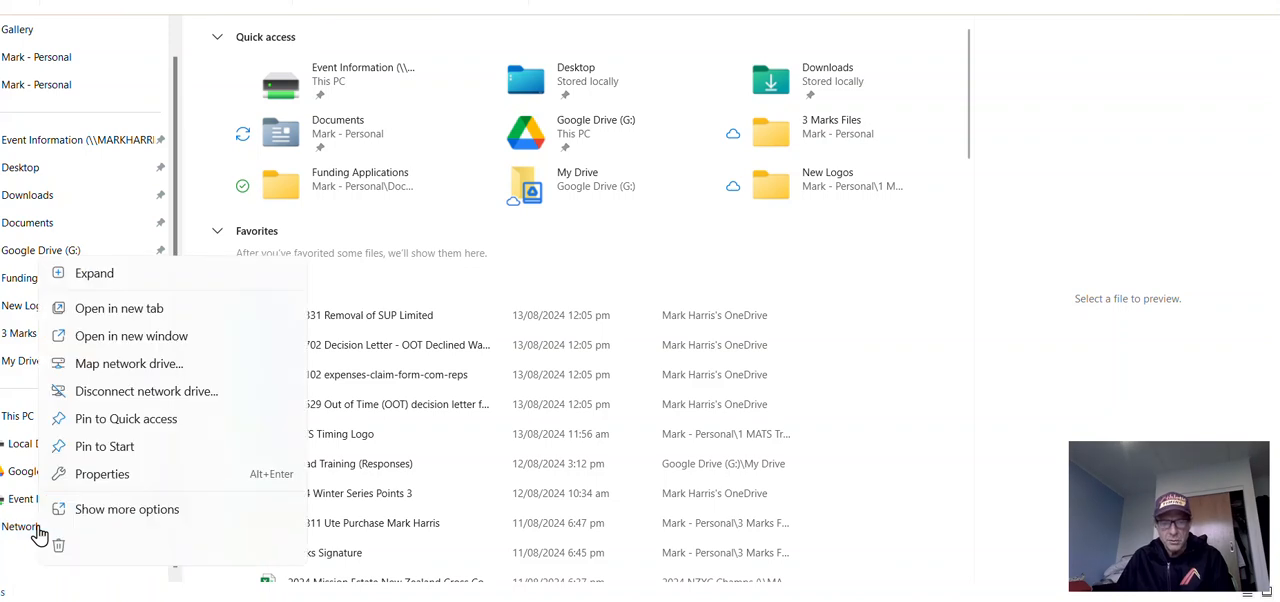
pyautogui.click(120, 370)
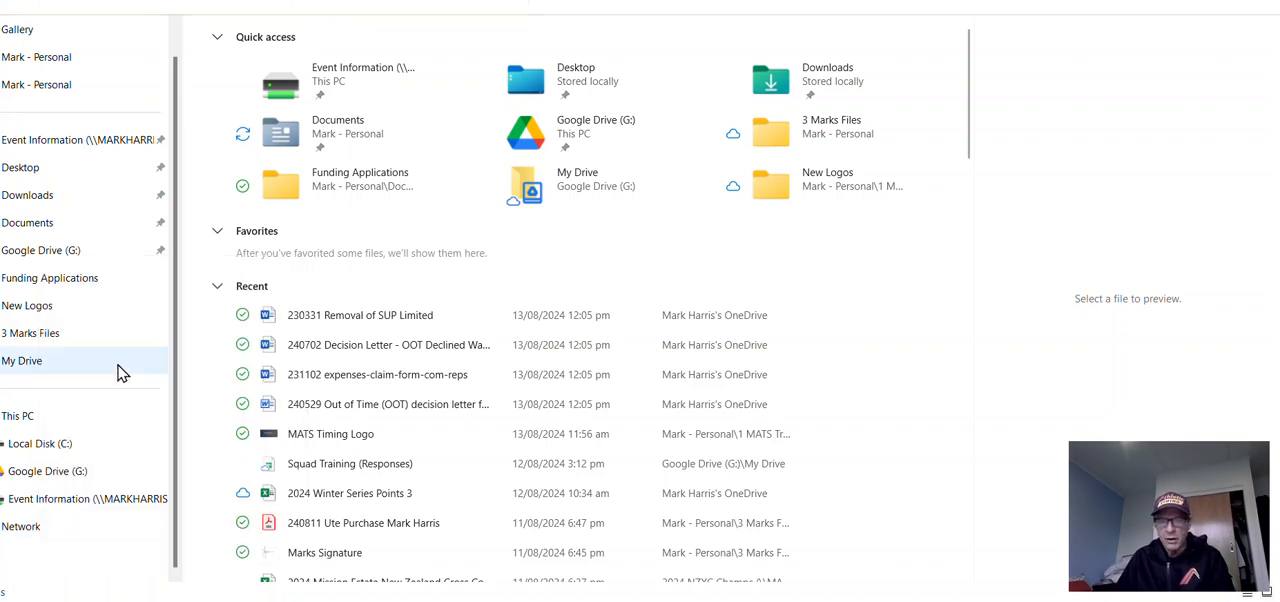
pyautogui.click(533, 198)
pyautogui.click(527, 242)
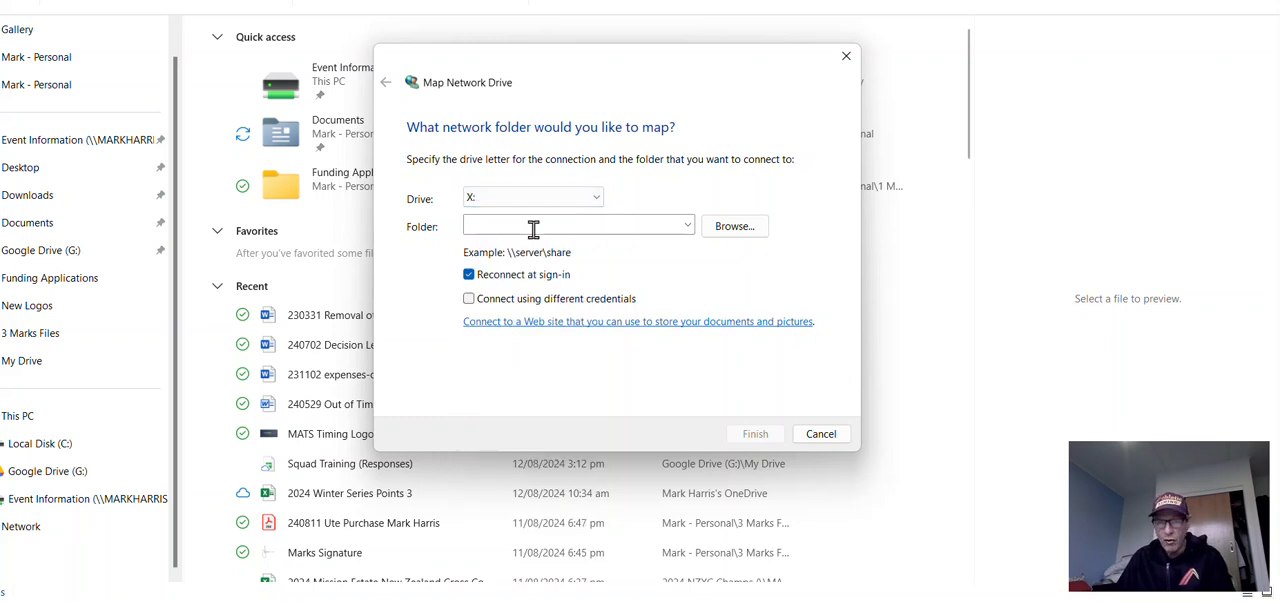
# Step: Map the drive to the shared folder 5 MATS Timing\Event Information\2024 Events\2024 Winter Series 3 and return to RunMeet Local
pyautogui.click(728, 228)
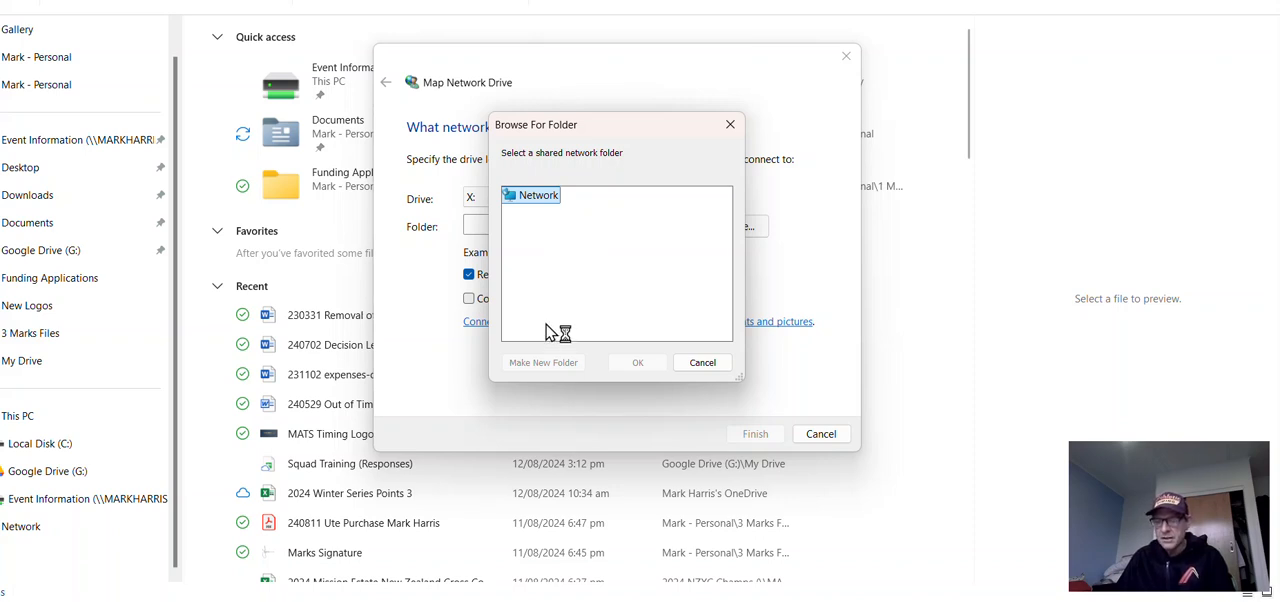
pyautogui.click(704, 363)
pyautogui.click(688, 226)
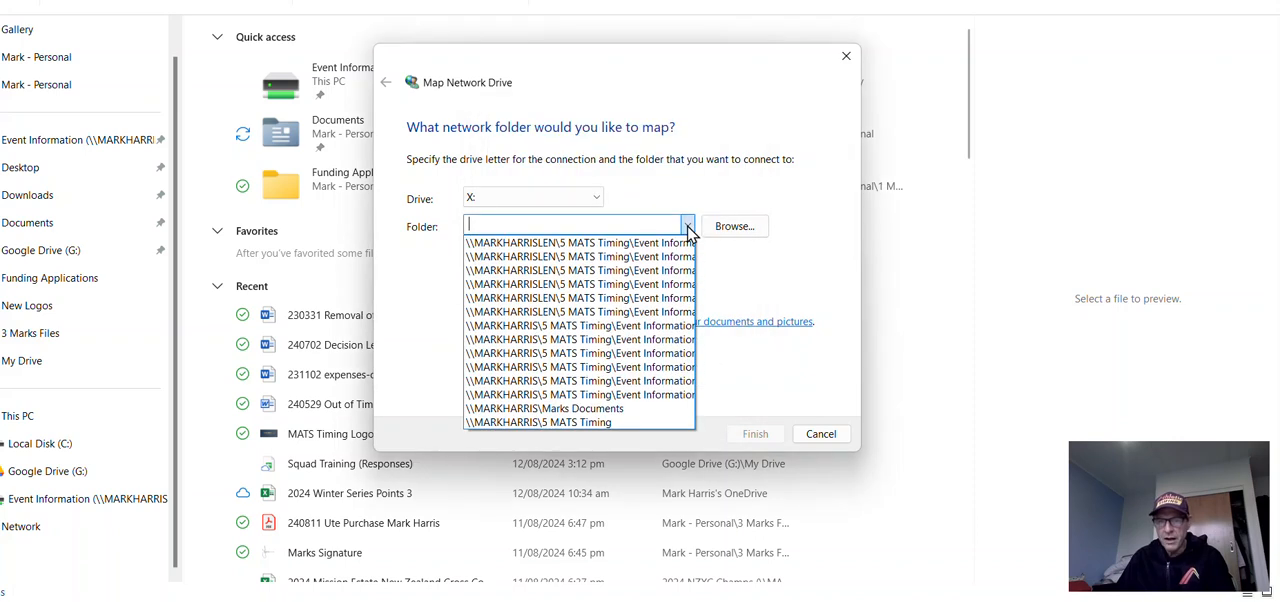
pyautogui.click(651, 299)
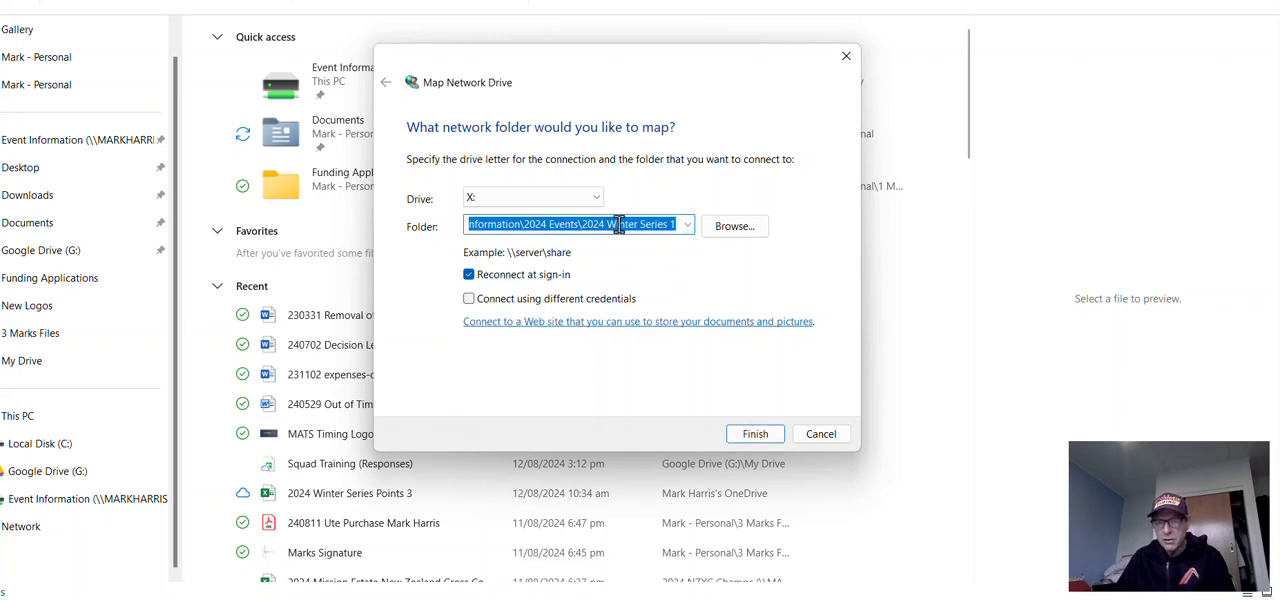
pyautogui.click(673, 223)
pyautogui.write('3')
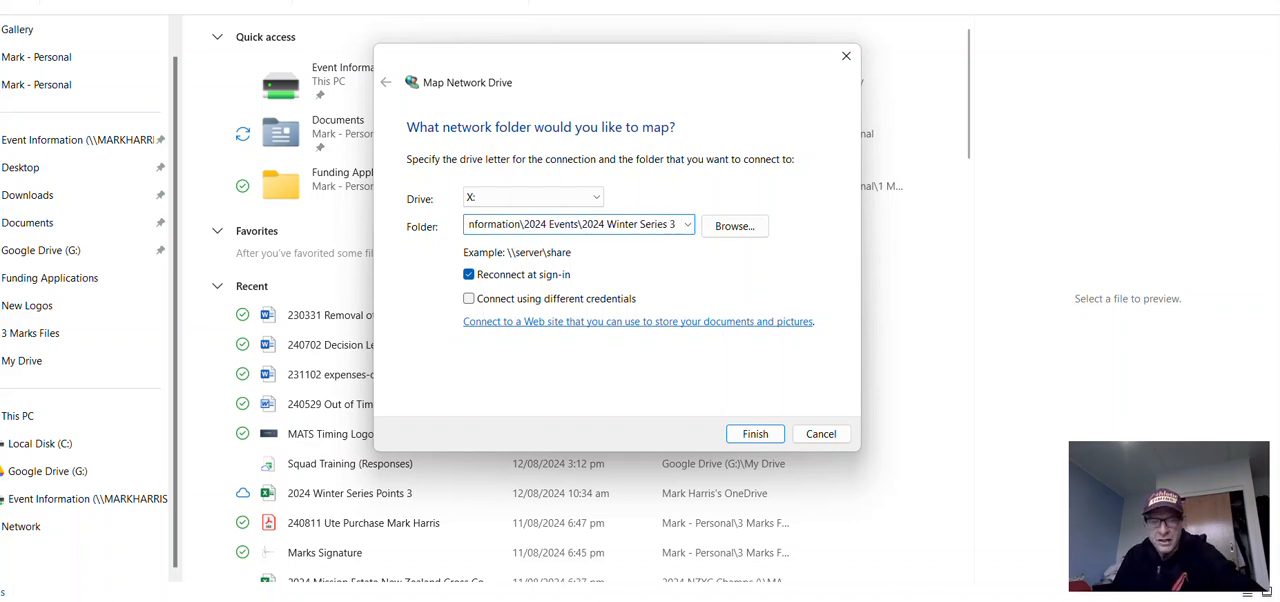
pyautogui.click(755, 434)
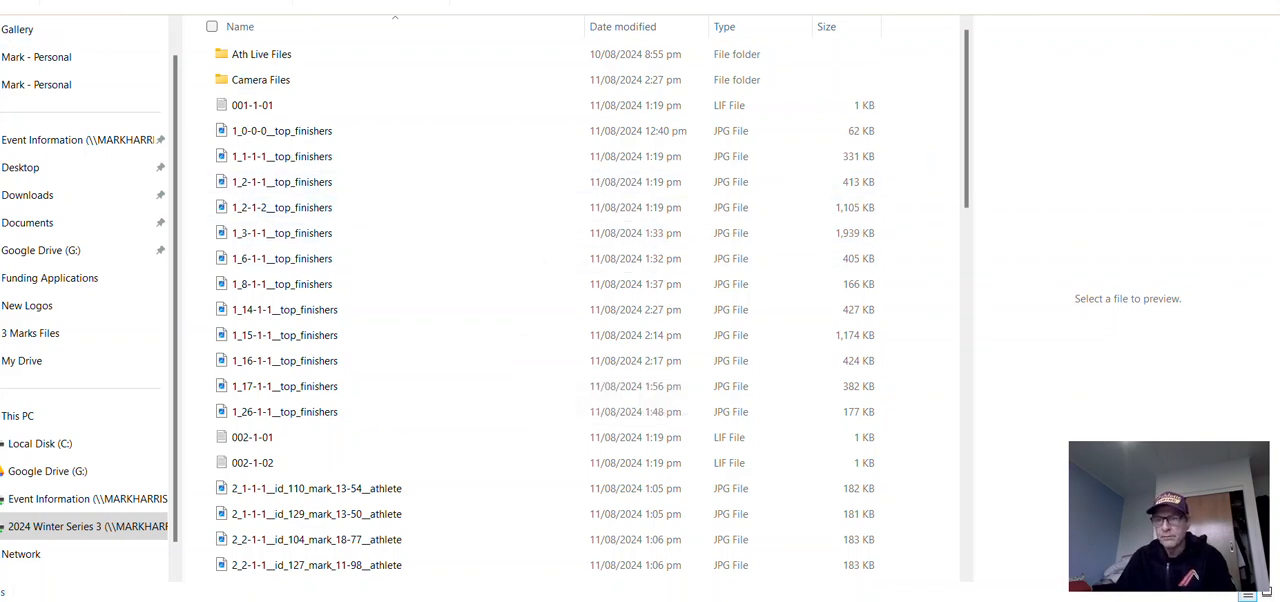
pyautogui.hotkey('alt', 'Left')
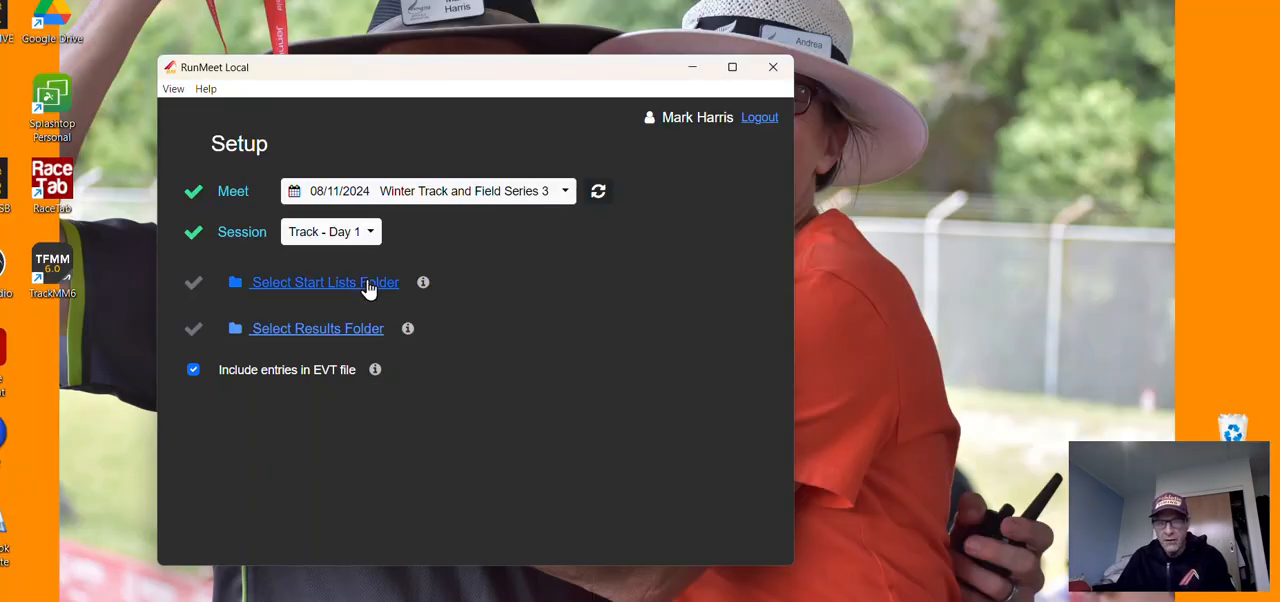
# Step: Set the start lists folder to the mapped 2024 Winter Series 3 (X:) drive
pyautogui.click(368, 285)
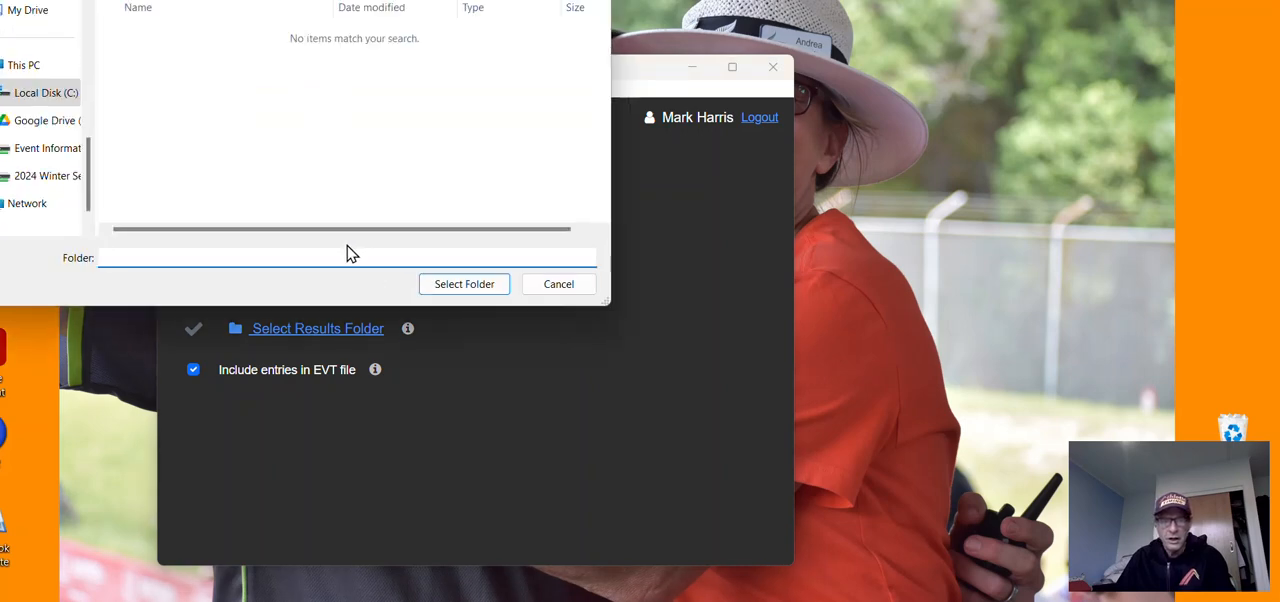
pyautogui.click(37, 184)
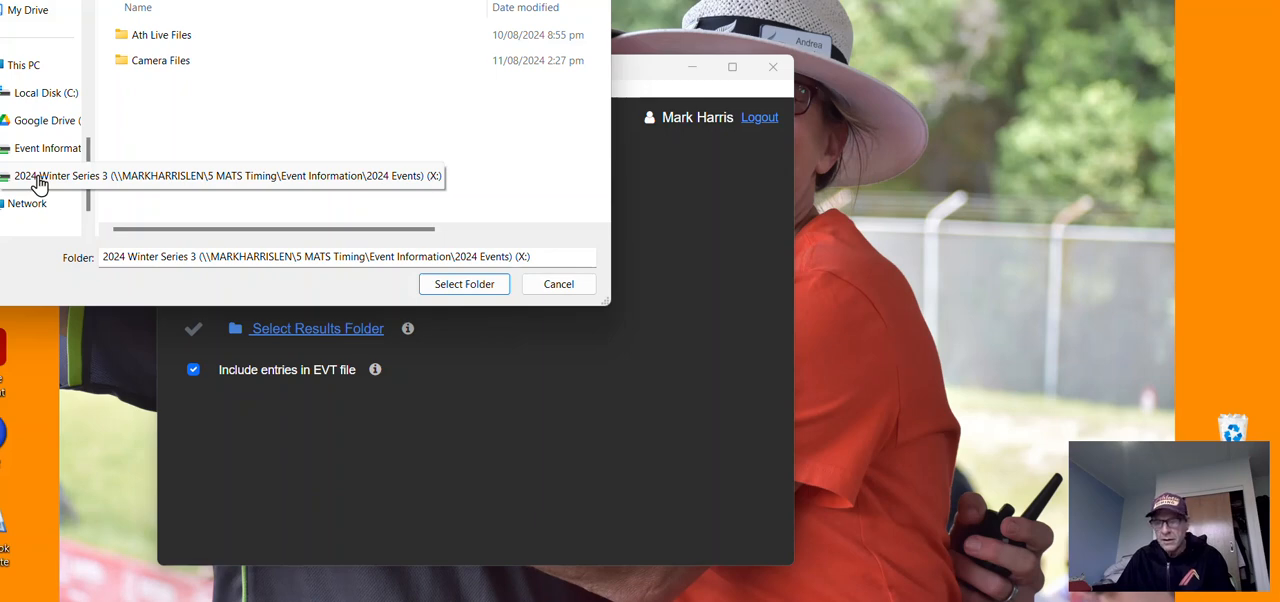
pyautogui.click(464, 284)
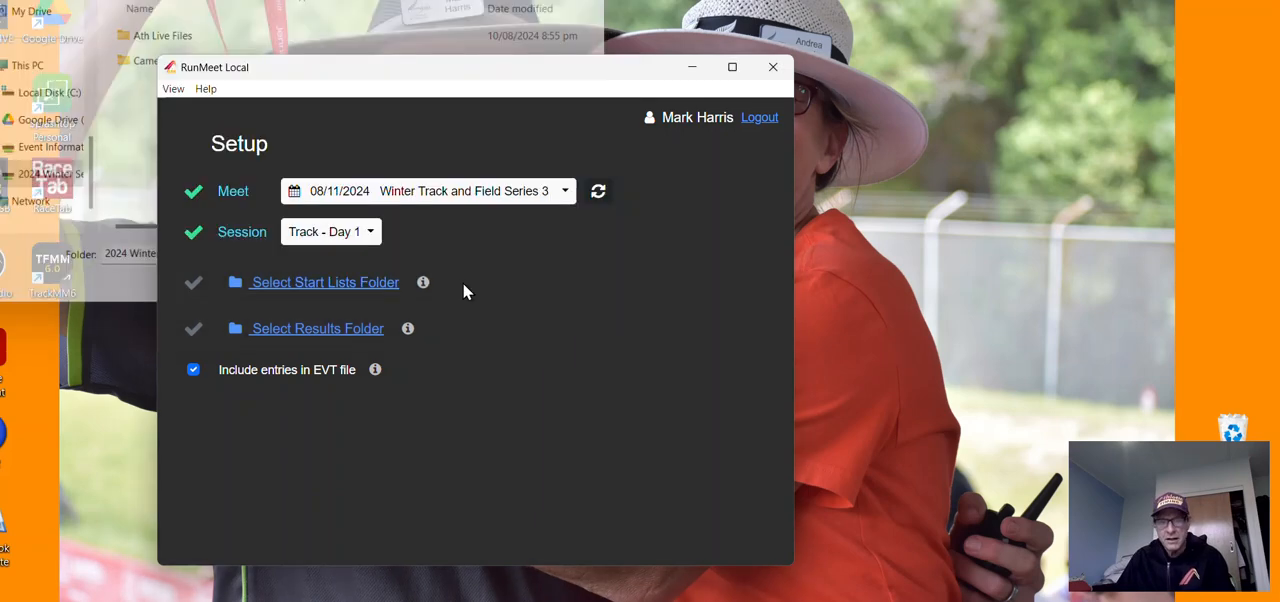
# Step: Set the results folder to the mapped 2024 Winter Series 3 (X:) drive and start listening live
pyautogui.click(366, 336)
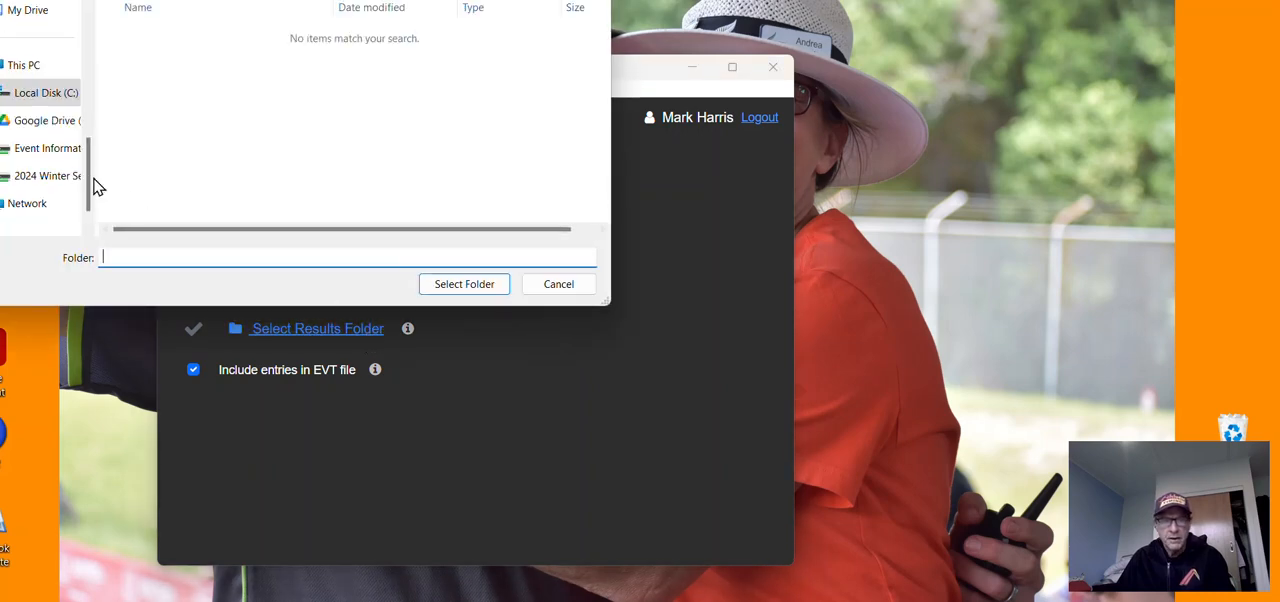
pyautogui.click(44, 181)
pyautogui.click(463, 285)
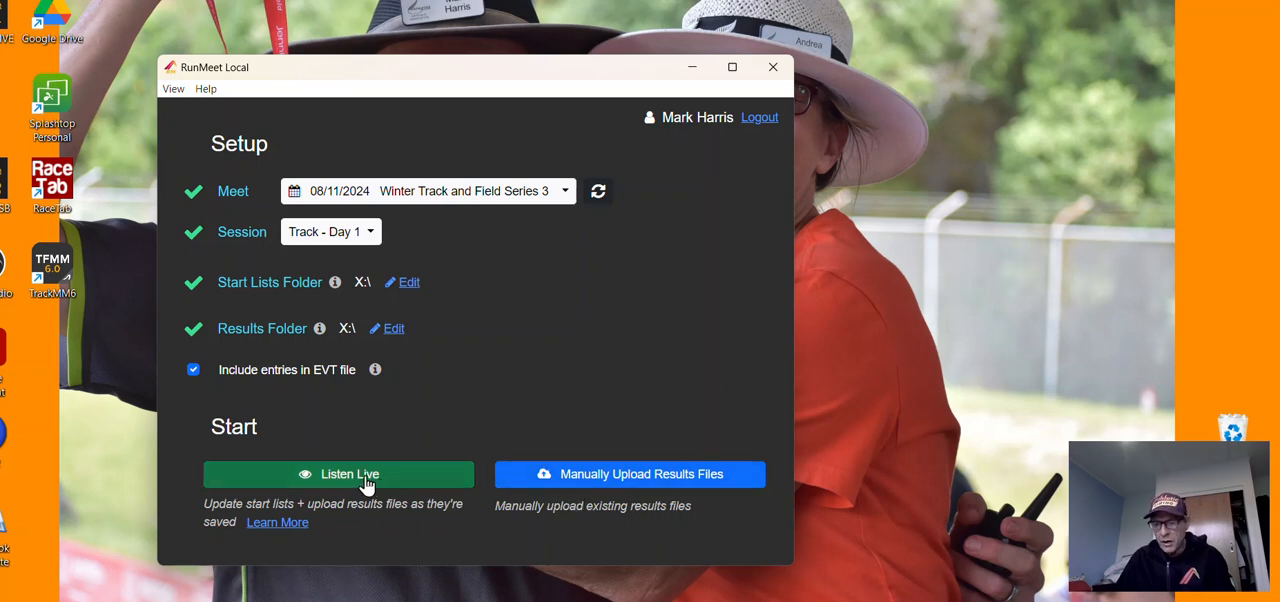
pyautogui.click(368, 480)
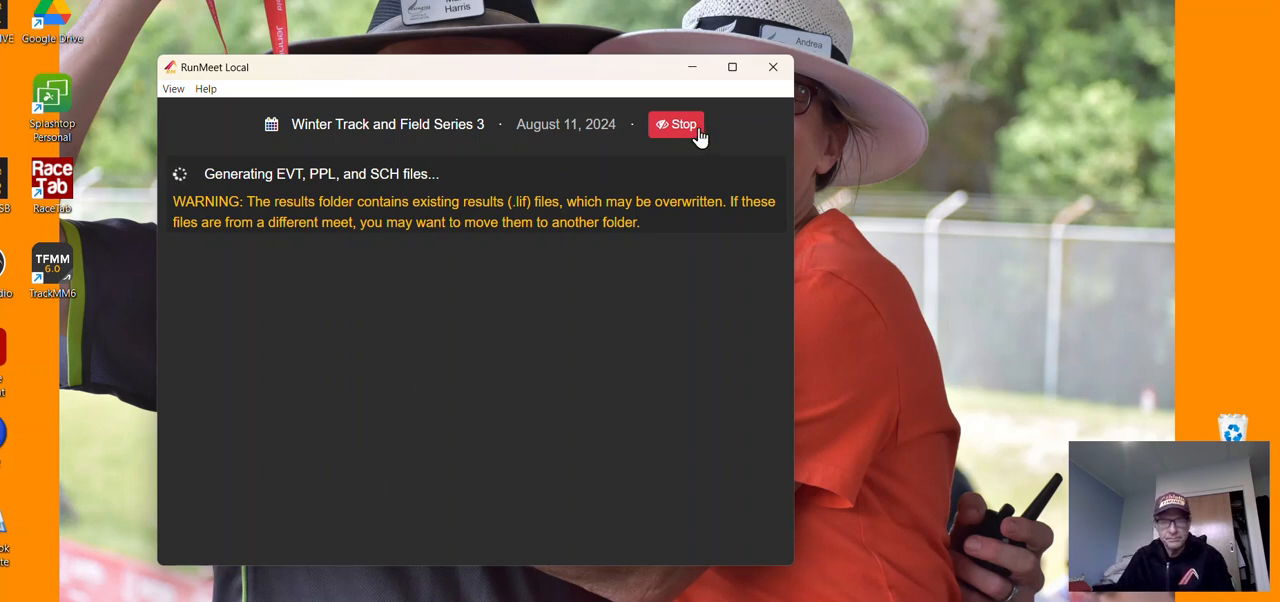
# Step: Switch to FinishLynx and check the event directory in its event options
pyautogui.click(692, 67)
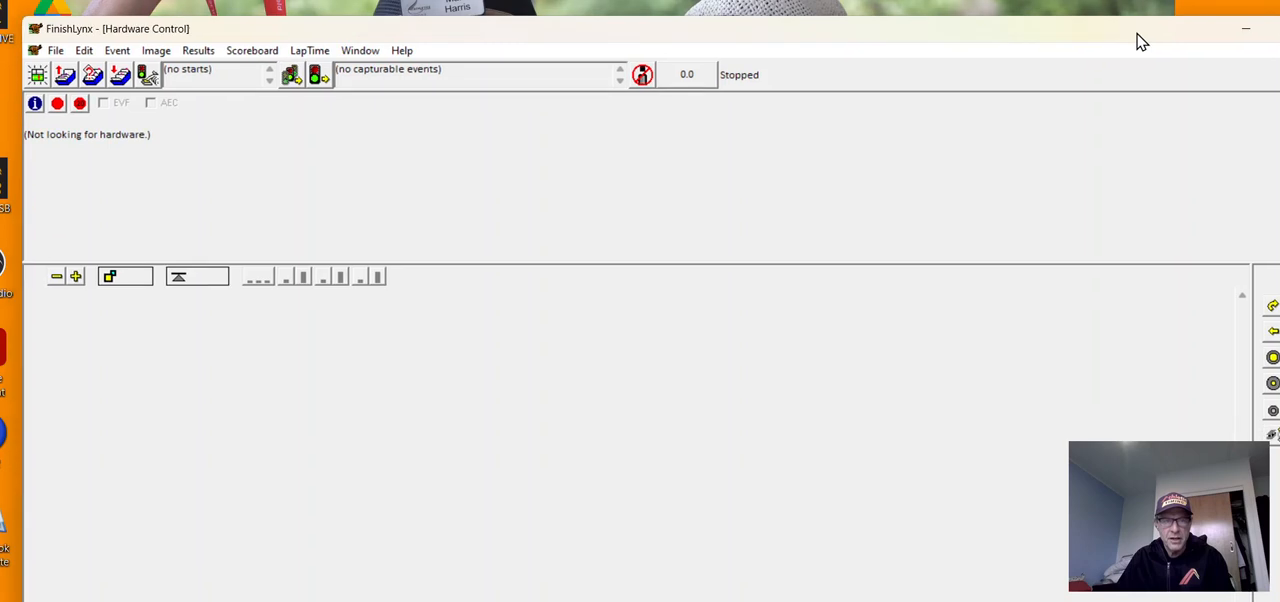
pyautogui.click(54, 50)
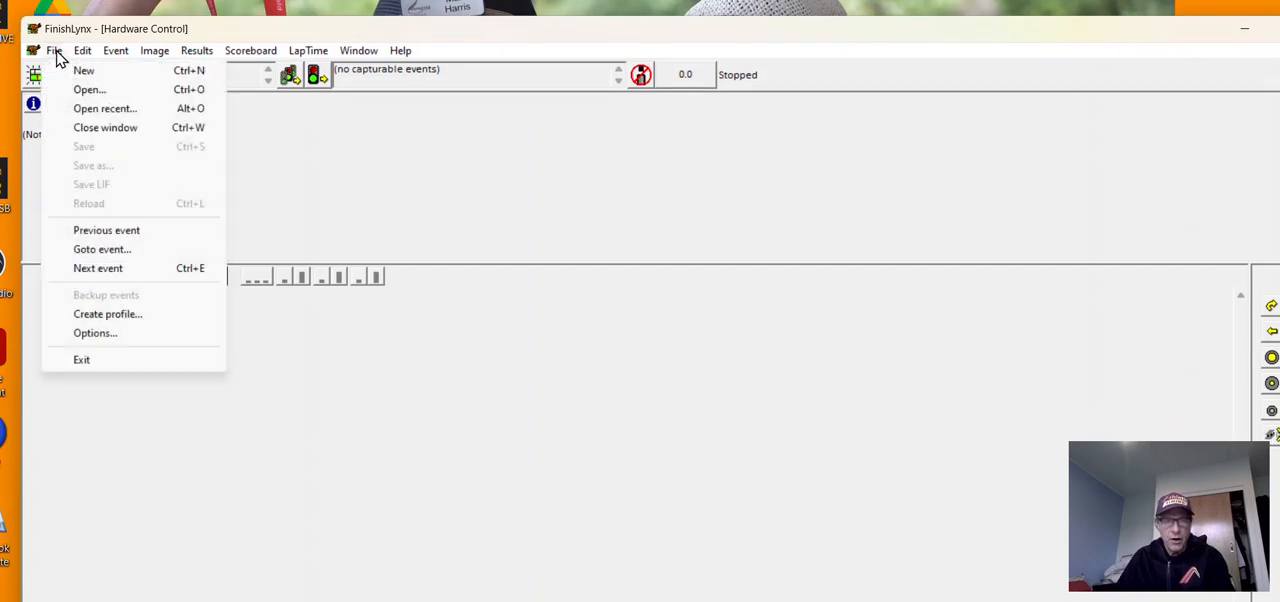
pyautogui.click(110, 338)
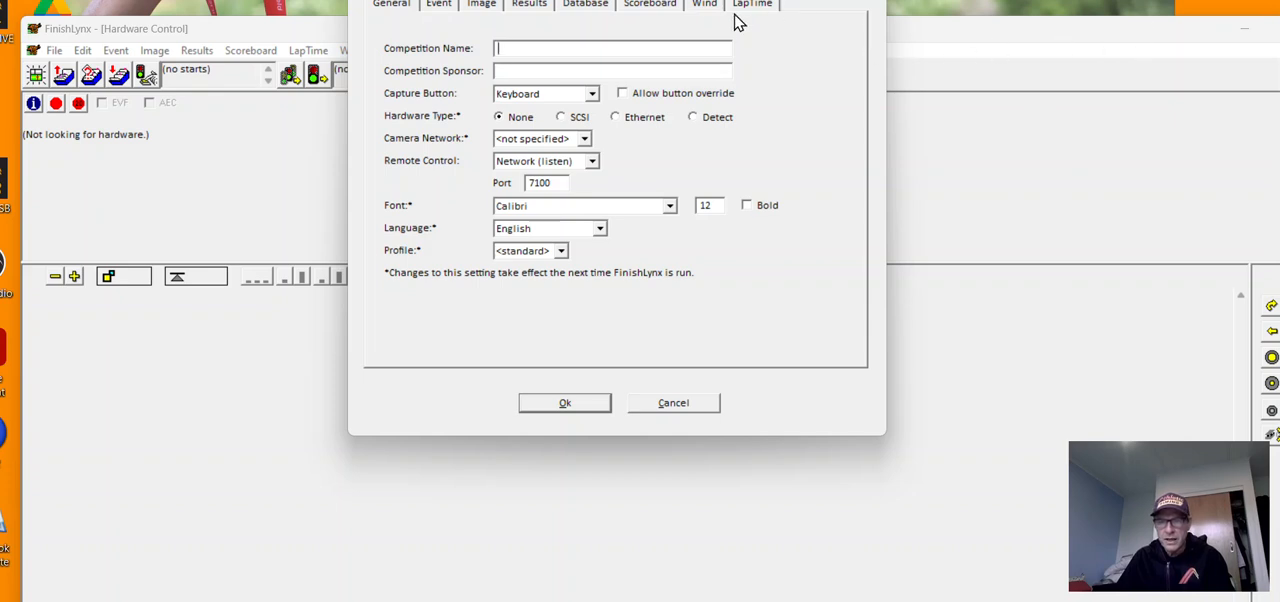
pyautogui.moveTo(357, 0); pyautogui.dragTo(349, 49)
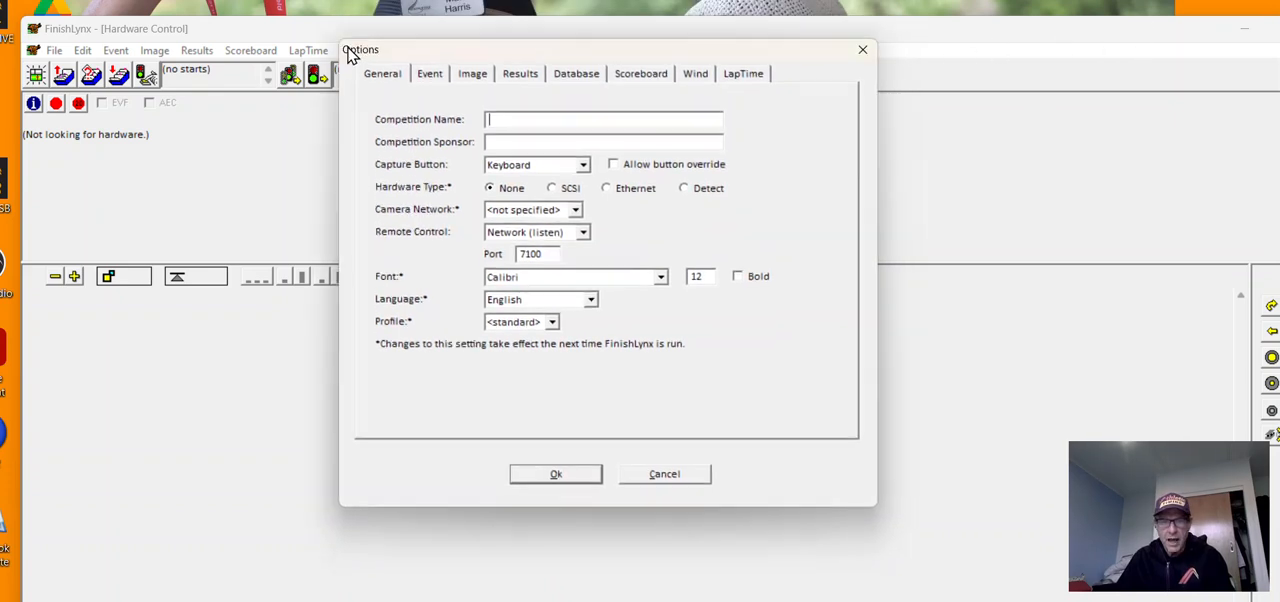
pyautogui.click(431, 78)
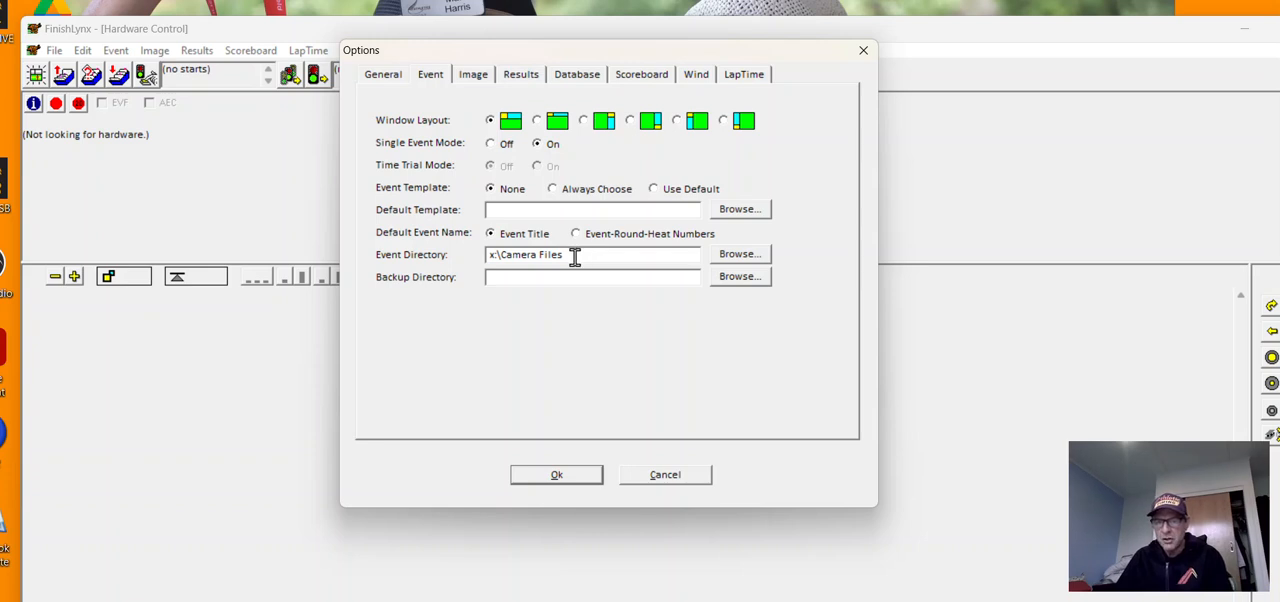
# Step: Check the database options for data source, time precision, input and output directories and LIF writing, and accept the options
pyautogui.click(570, 76)
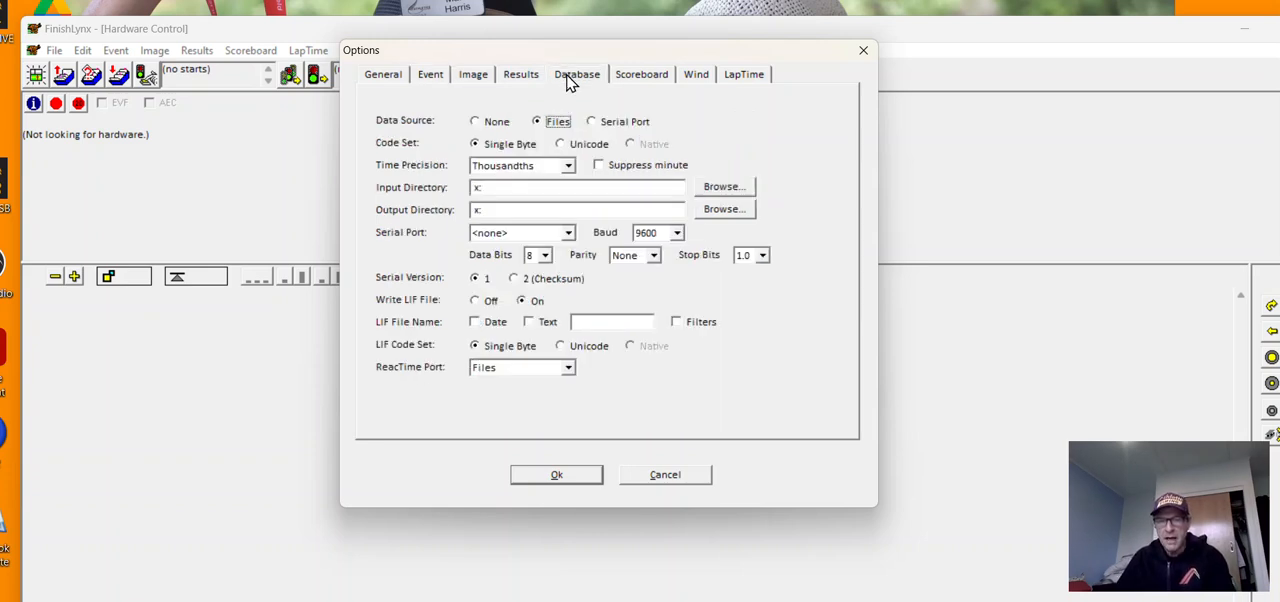
pyautogui.click(512, 170)
pyautogui.click(512, 170)
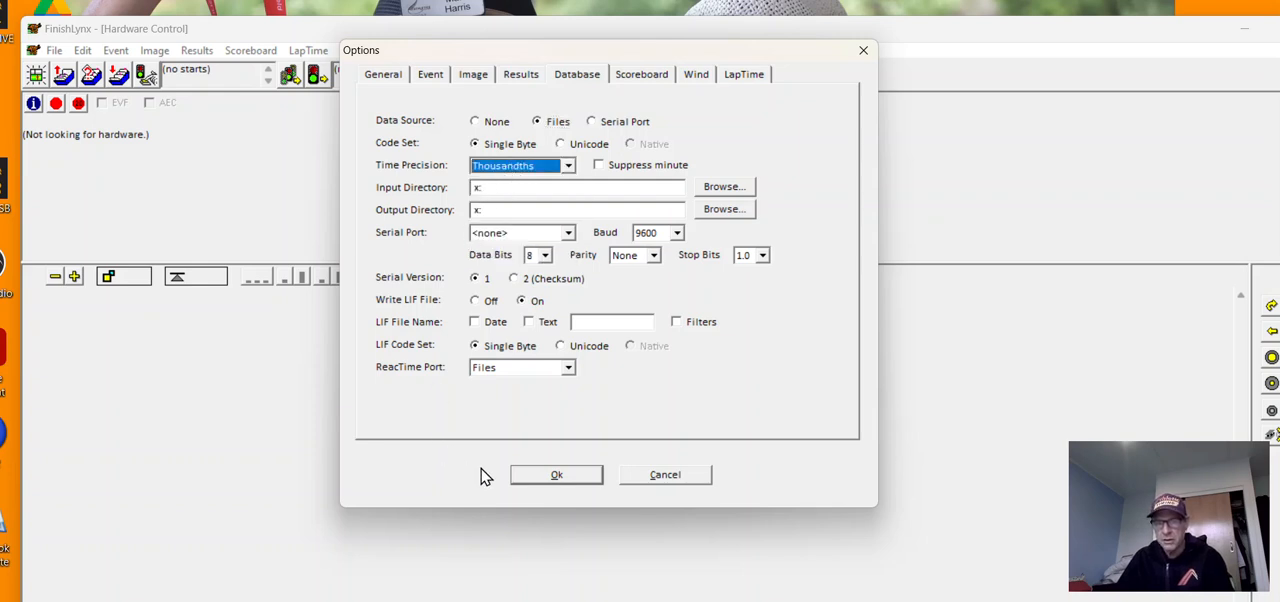
pyautogui.click(560, 478)
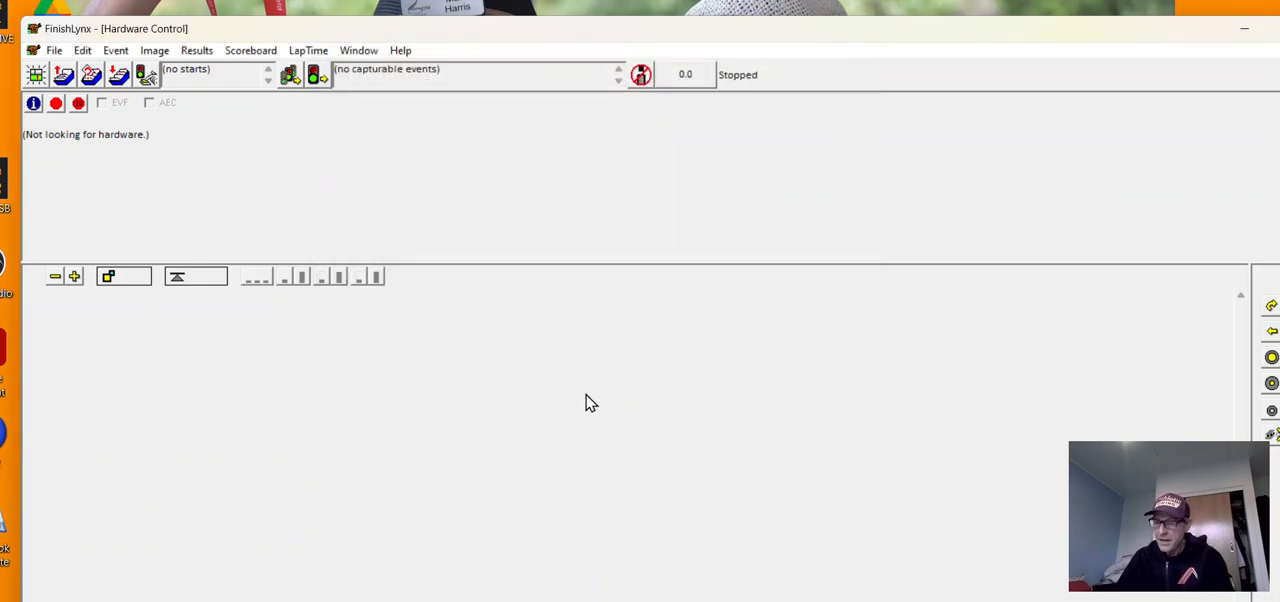